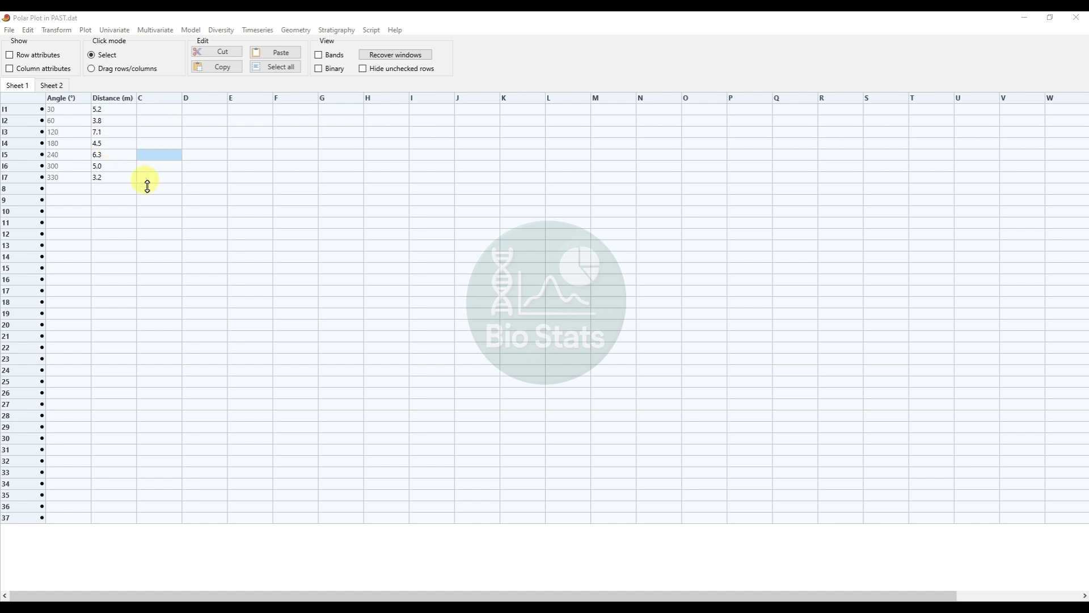
# Create a polar plot from the whole angle and distance data sheet and enlarge its window.
pyautogui.click(287, 69)
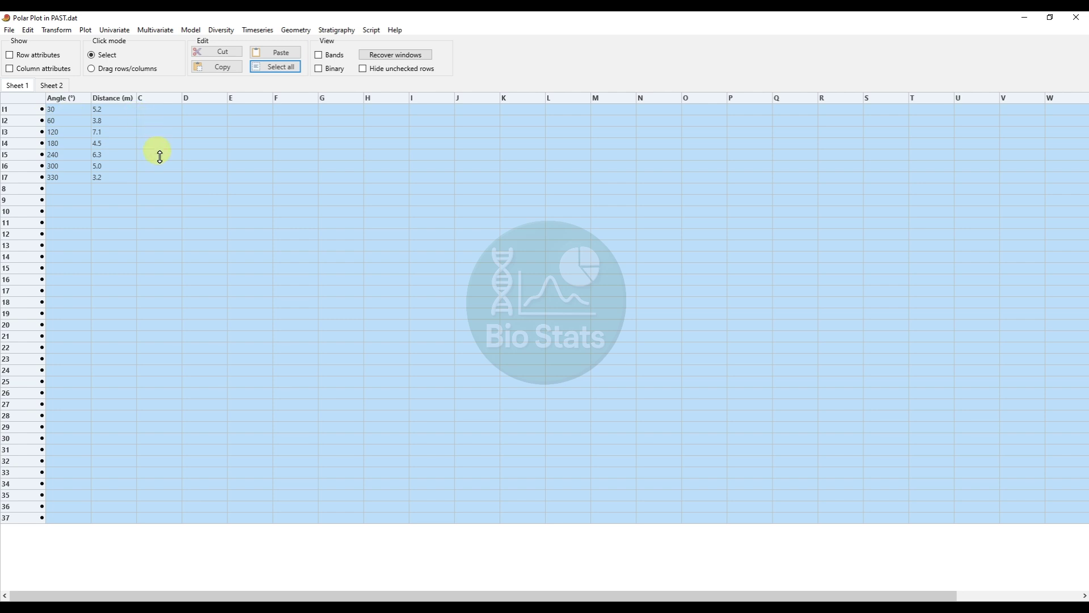
pyautogui.click(86, 31)
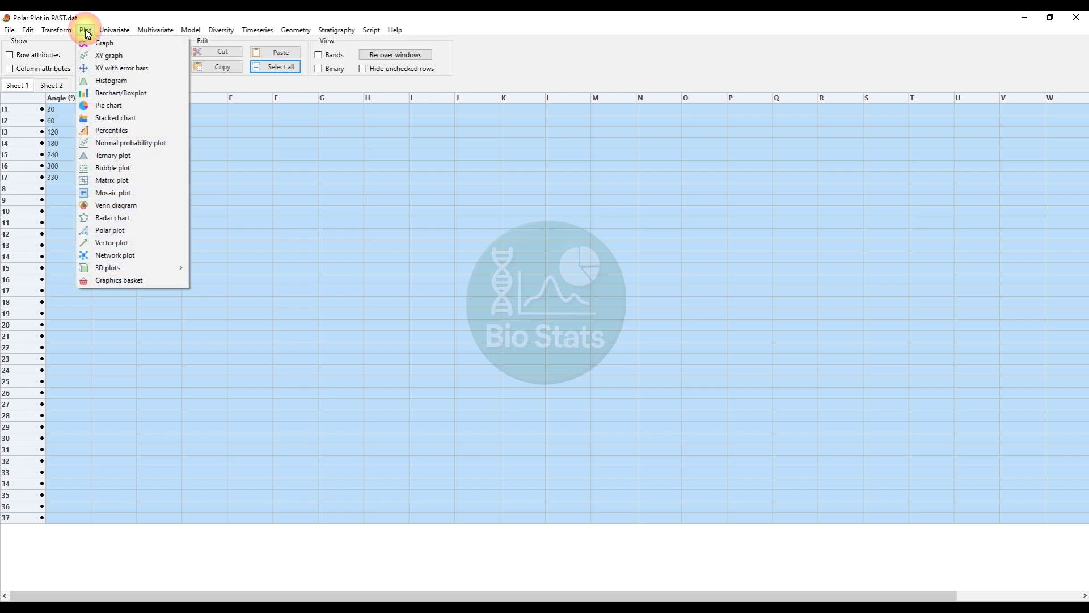
pyautogui.click(134, 231)
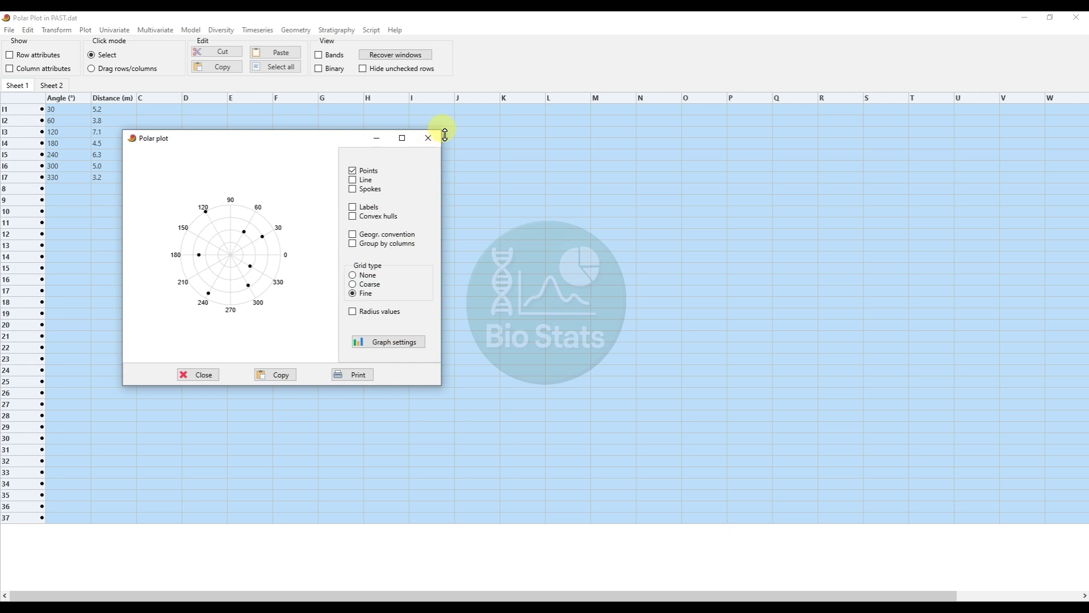
pyautogui.moveTo(125, 132); pyautogui.dragTo(15, 39)
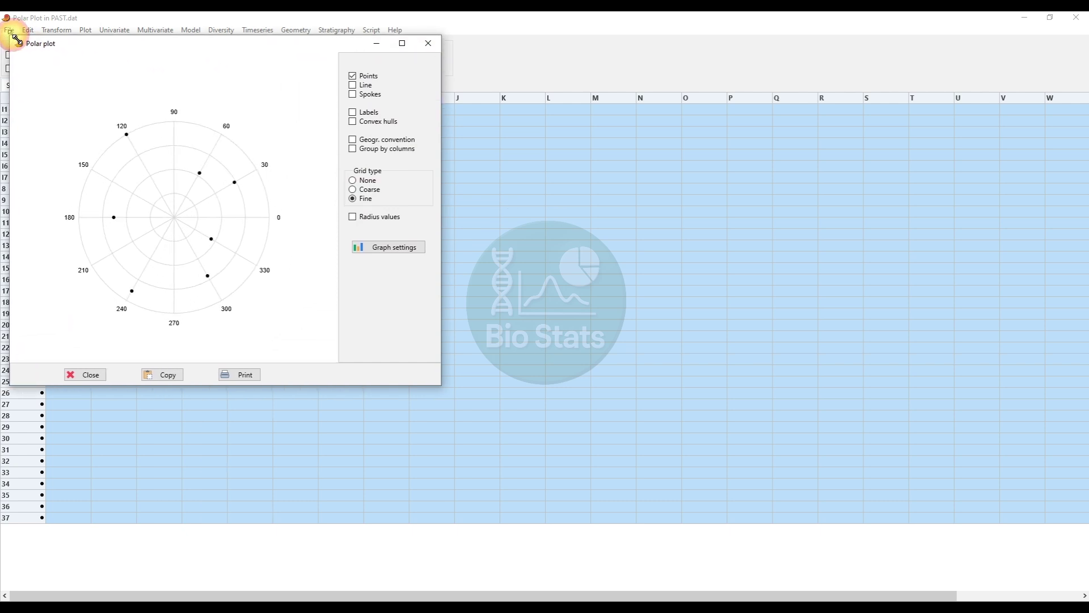
pyautogui.moveTo(441, 387); pyautogui.dragTo(566, 515)
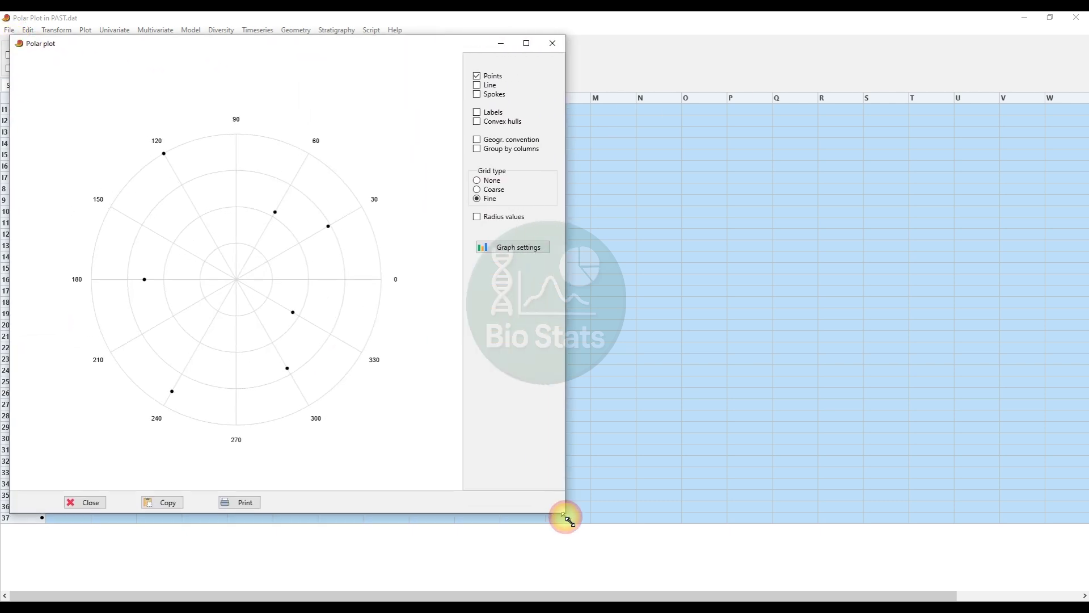
pyautogui.moveTo(284, 50); pyautogui.dragTo(443, 47)
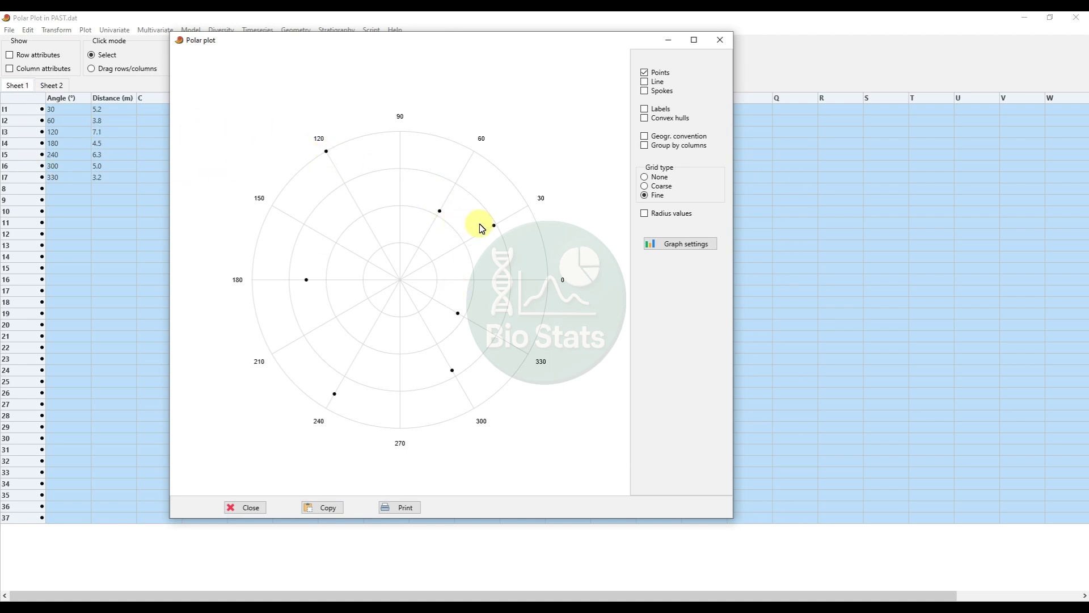
# Join the plotted points with a line, keeping the points shown and the spokes hidden after trying them.
pyautogui.click(646, 73)
pyautogui.click(645, 73)
pyautogui.click(647, 73)
pyautogui.click(644, 81)
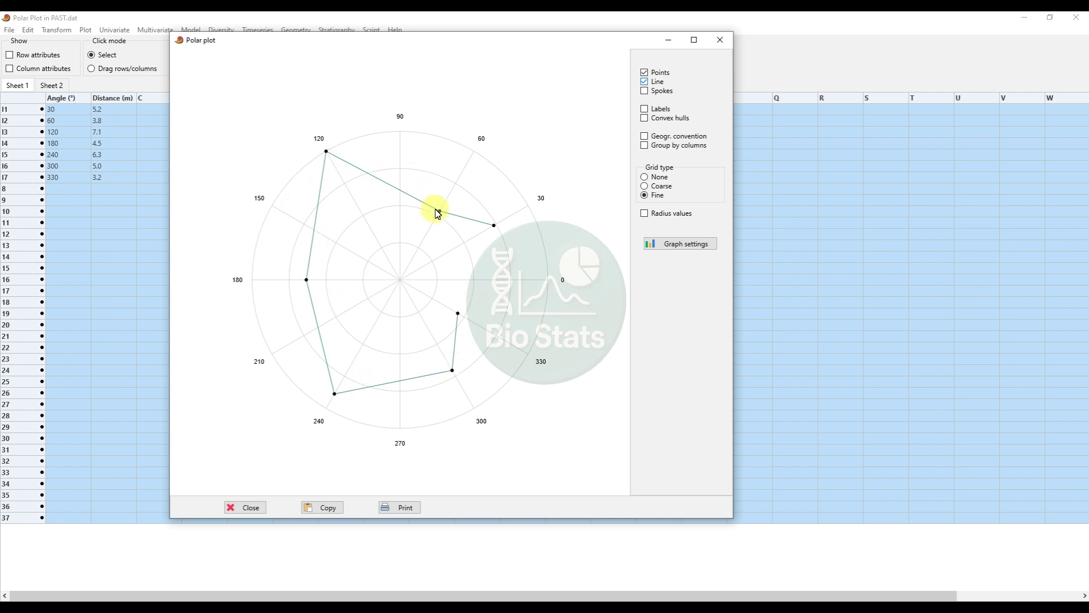
pyautogui.click(645, 90)
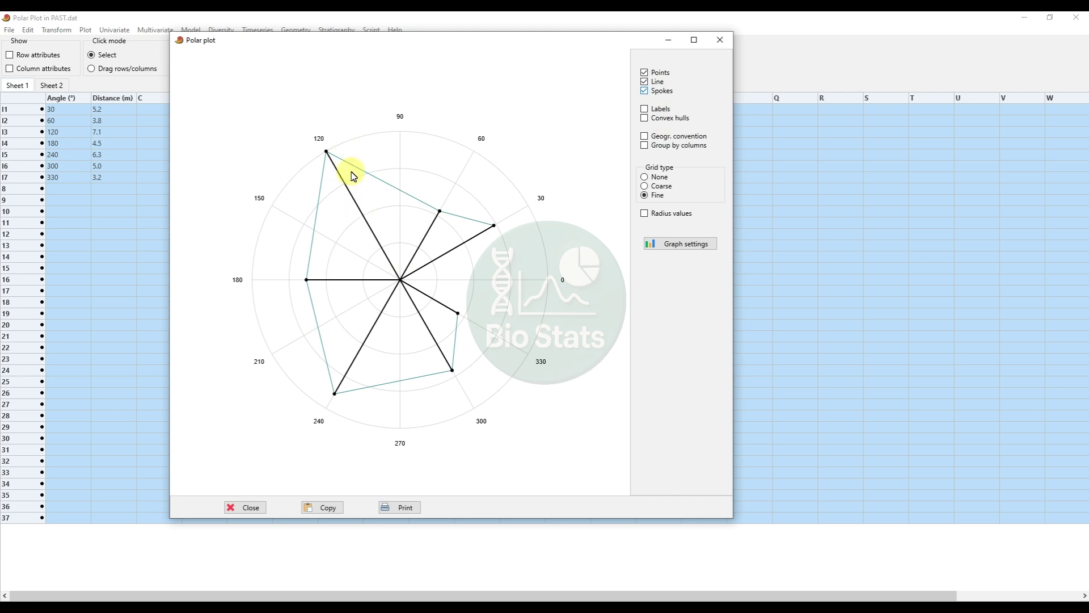
pyautogui.click(644, 91)
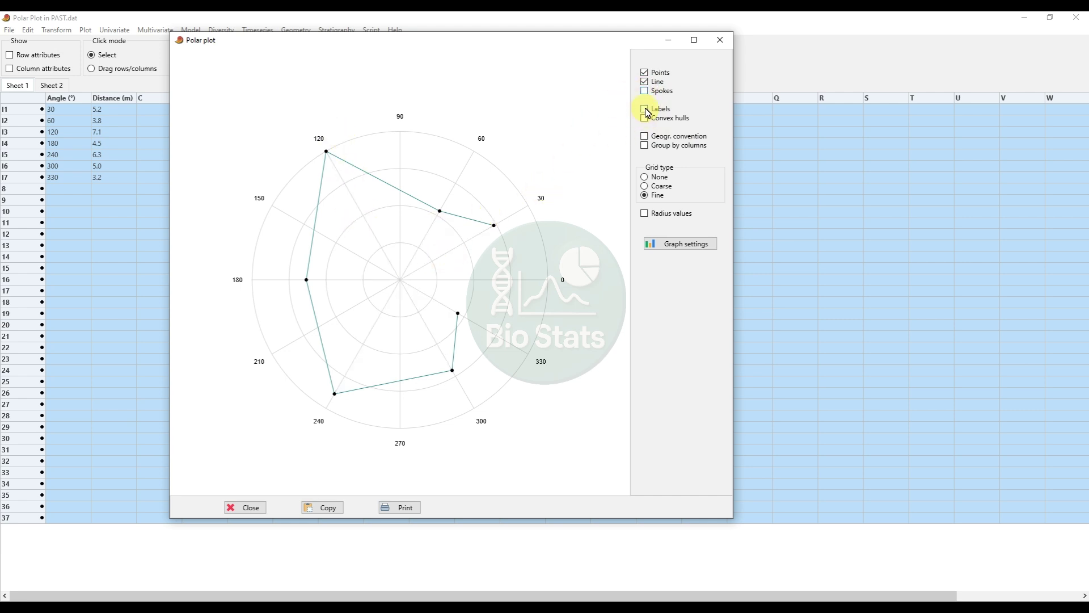
# Show the row labels beside the plotted points and leave the convex hulls off after trying them.
pyautogui.click(648, 112)
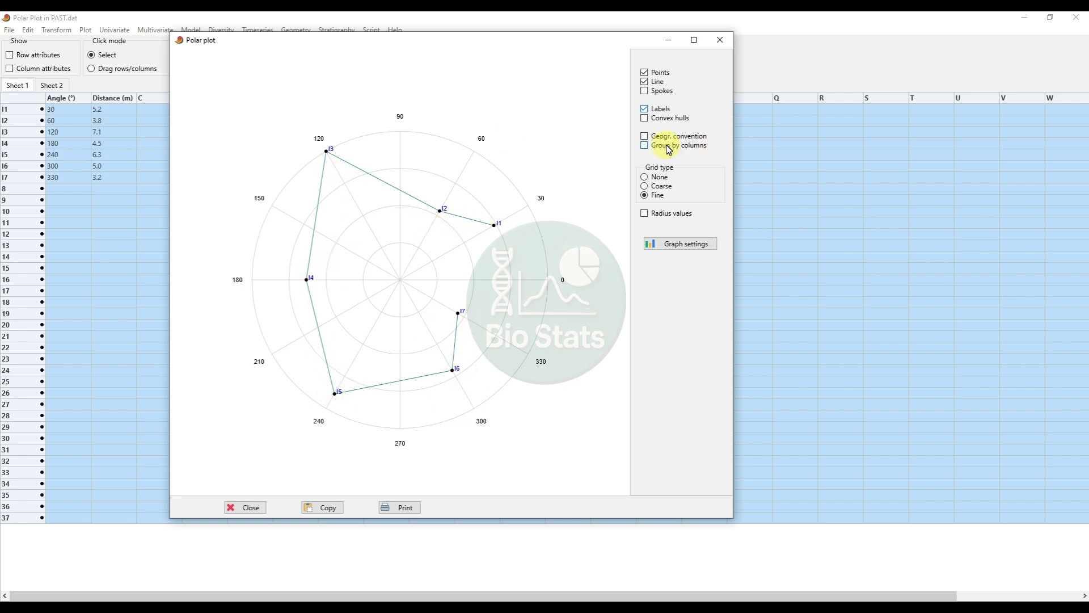
pyautogui.click(644, 118)
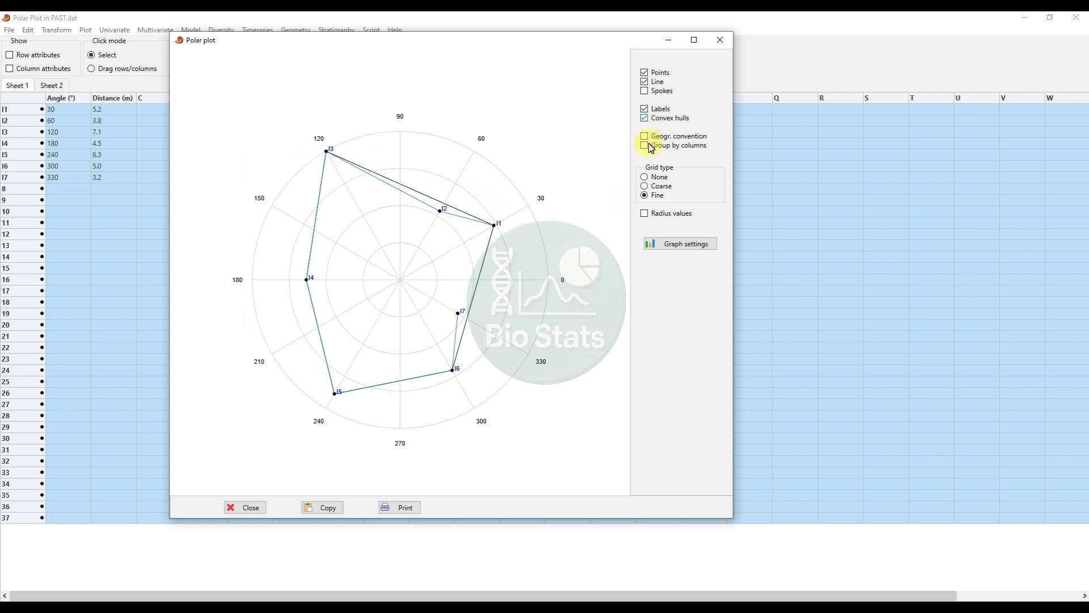
pyautogui.click(646, 119)
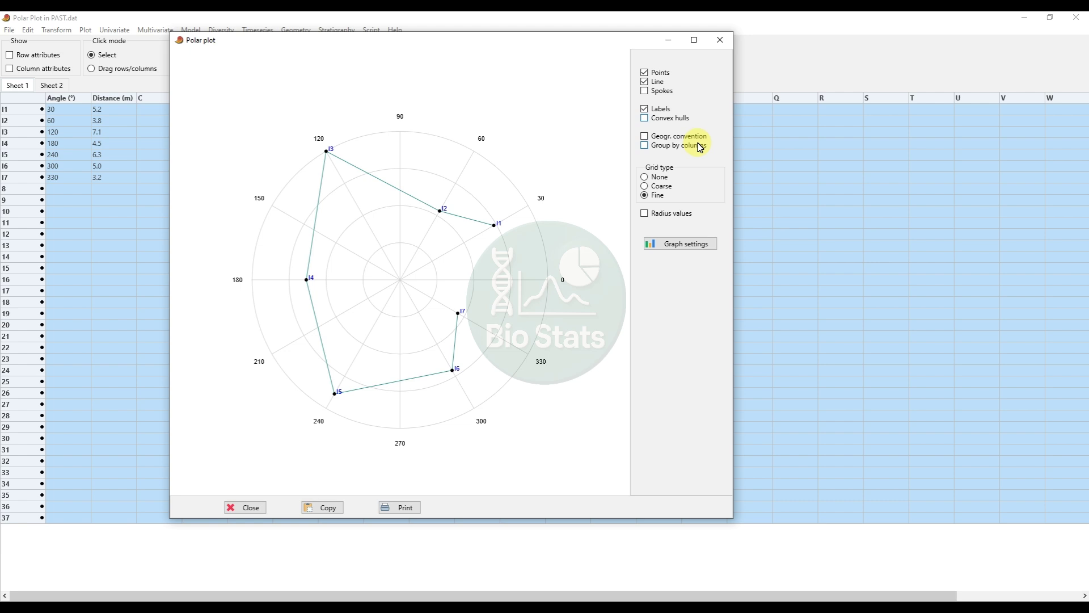
# Try the geographic convention on the polar plot and switch back to the standard angle orientation.
pyautogui.click(649, 140)
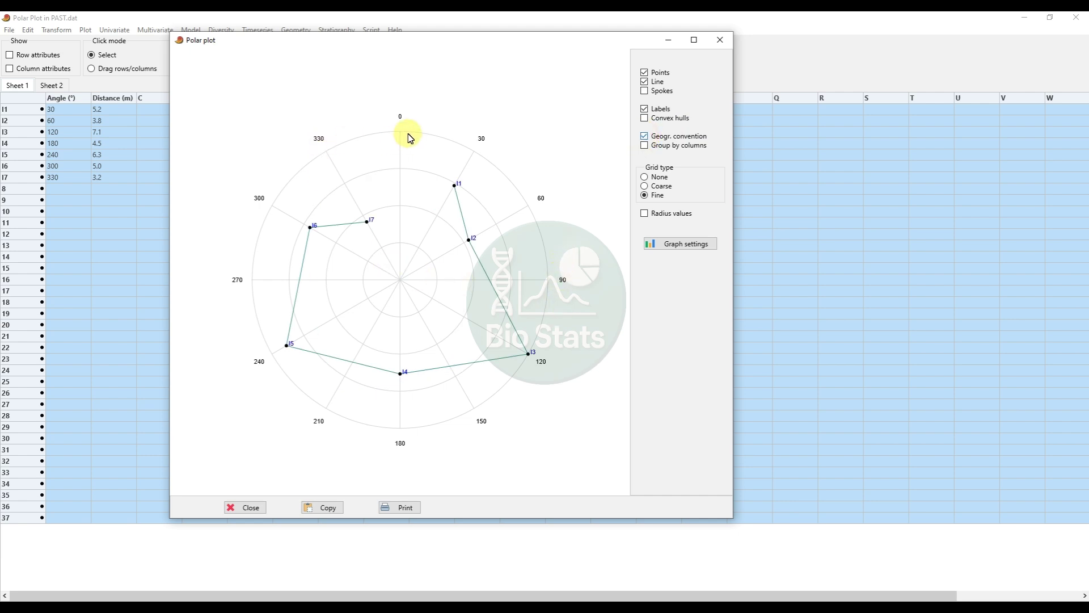
pyautogui.click(647, 139)
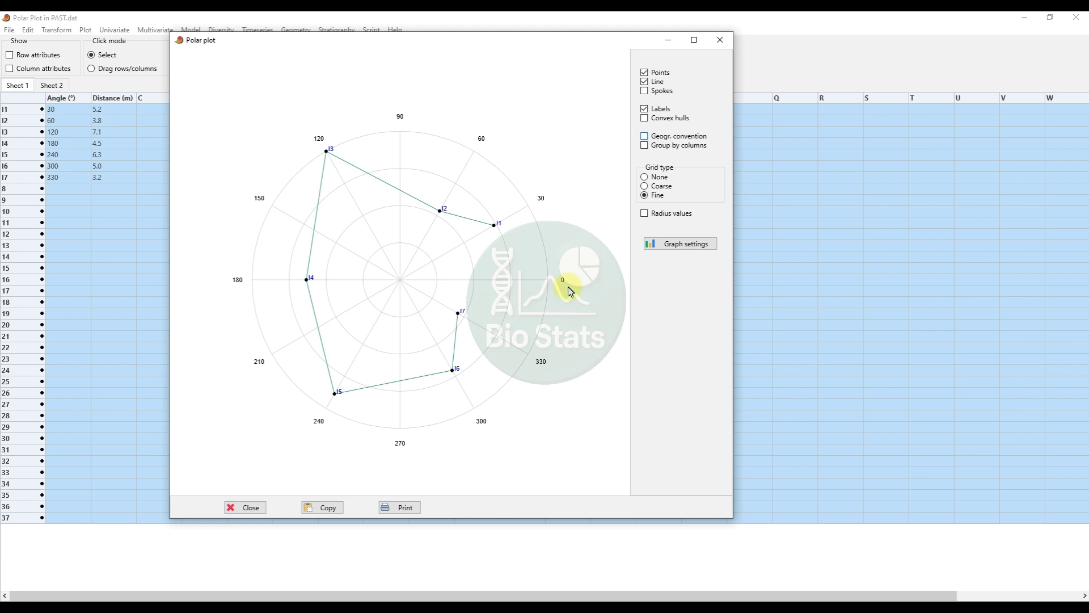
pyautogui.click(648, 140)
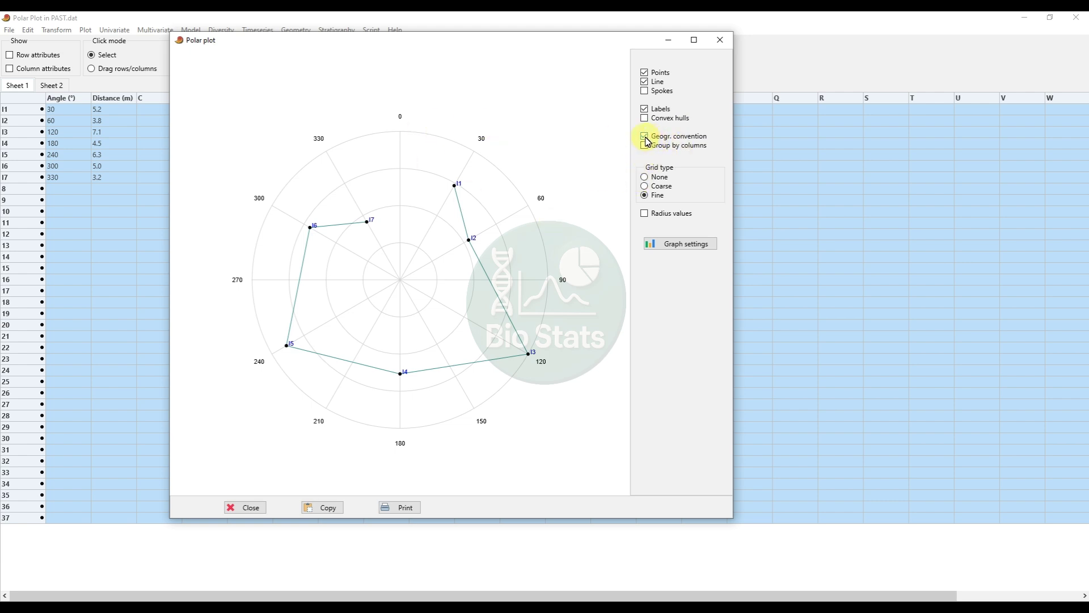
pyautogui.click(648, 141)
pyautogui.click(648, 141)
pyautogui.click(648, 140)
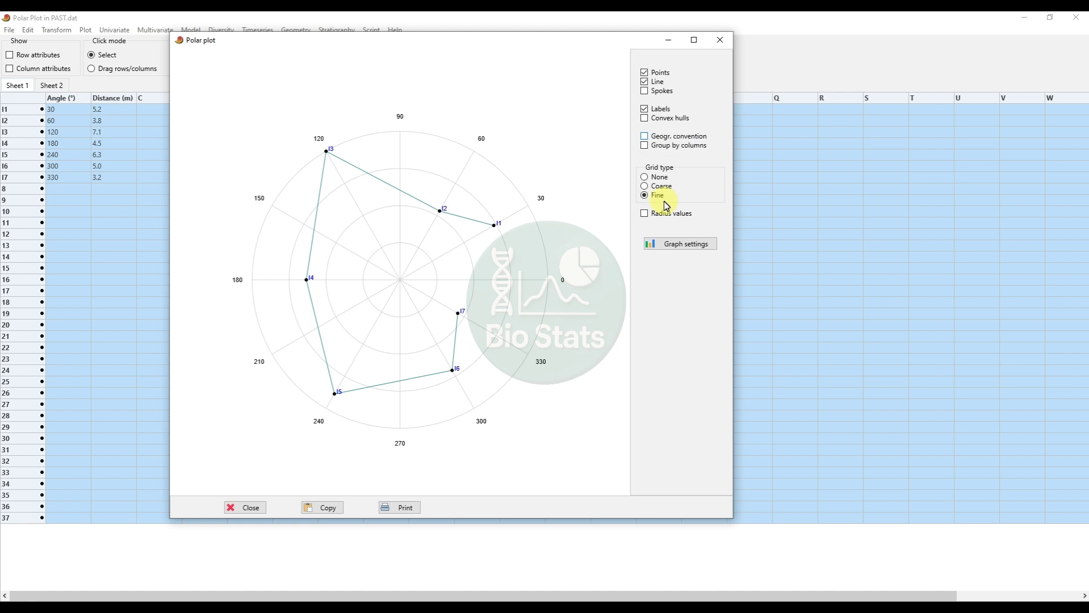
# Keep the fine grid after trying the other grid types, and show the radius values on the plot.
pyautogui.click(645, 186)
pyautogui.click(646, 177)
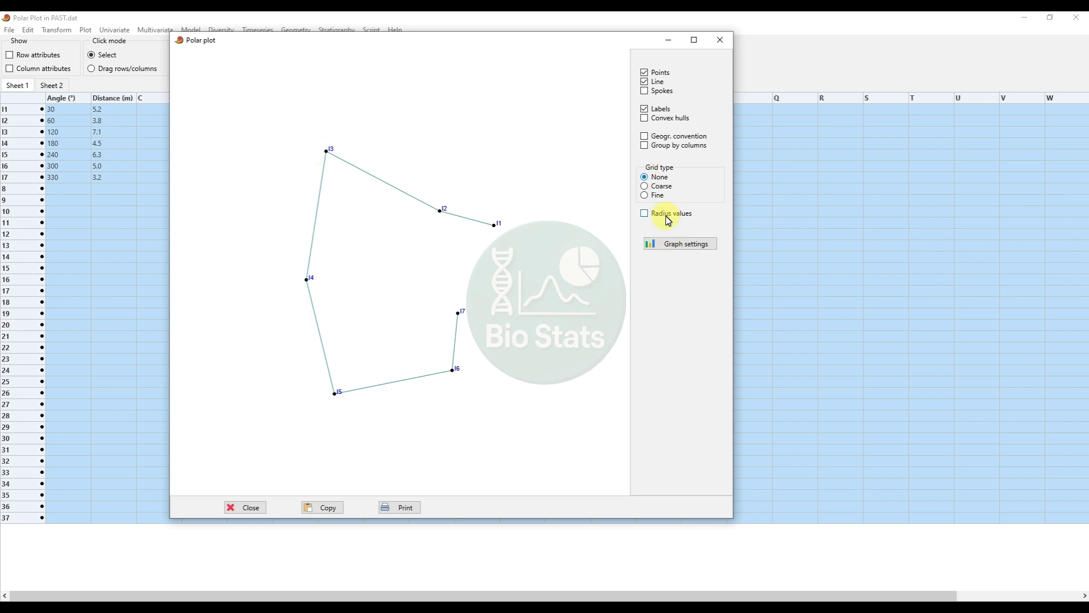
pyautogui.click(645, 195)
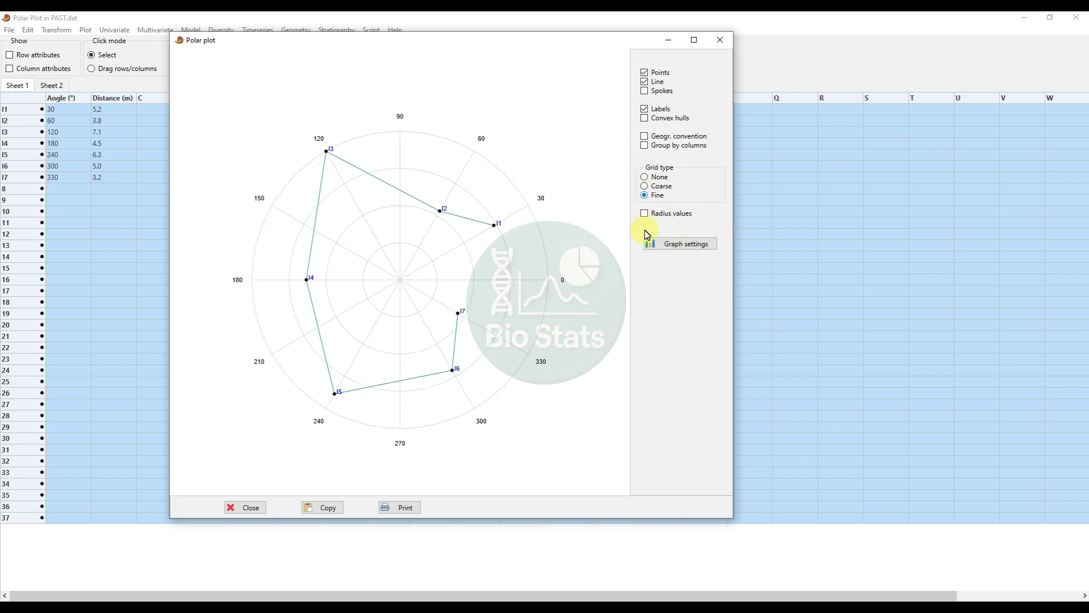
pyautogui.click(648, 216)
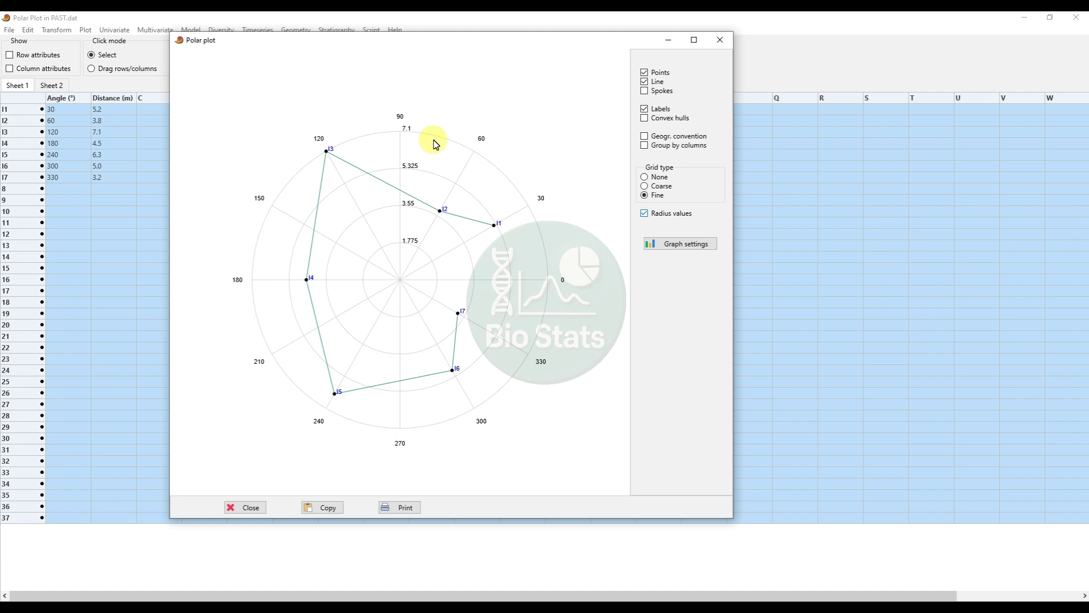
# Turn on thick lines and filled regions in the graph preferences, keeping colors enabled.
pyautogui.click(679, 250)
pyautogui.moveTo(336, 158); pyautogui.dragTo(776, 153)
pyautogui.click(590, 179)
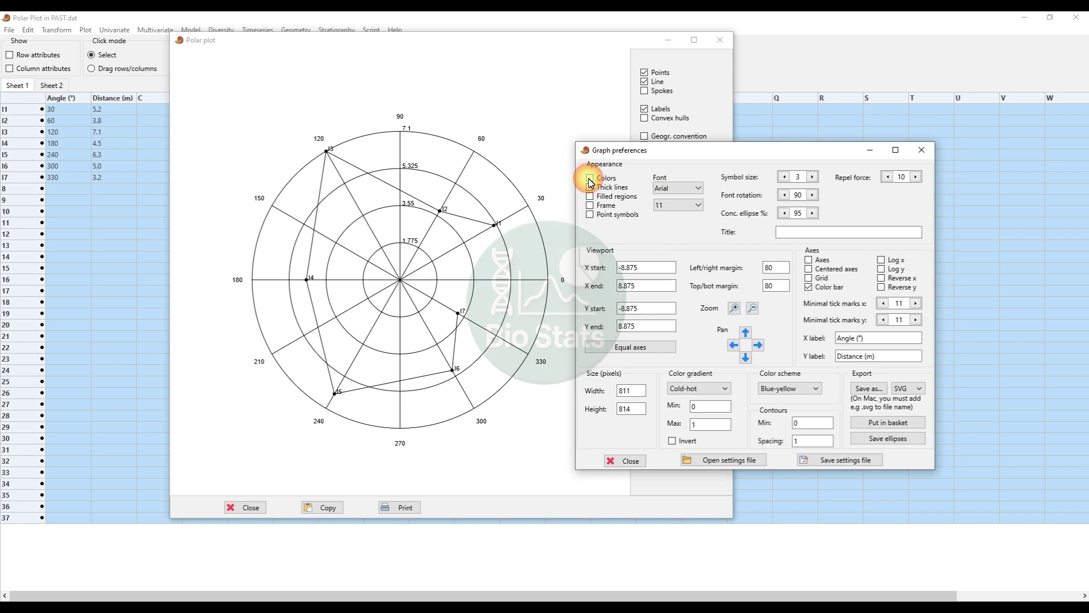
pyautogui.click(590, 179)
pyautogui.click(590, 179)
pyautogui.click(590, 187)
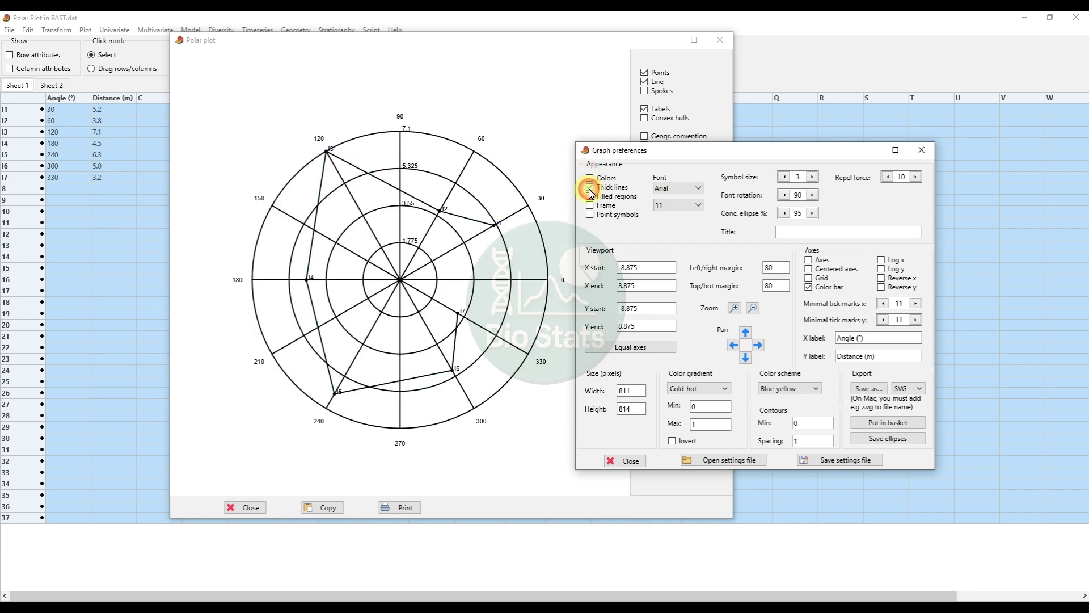
pyautogui.click(590, 178)
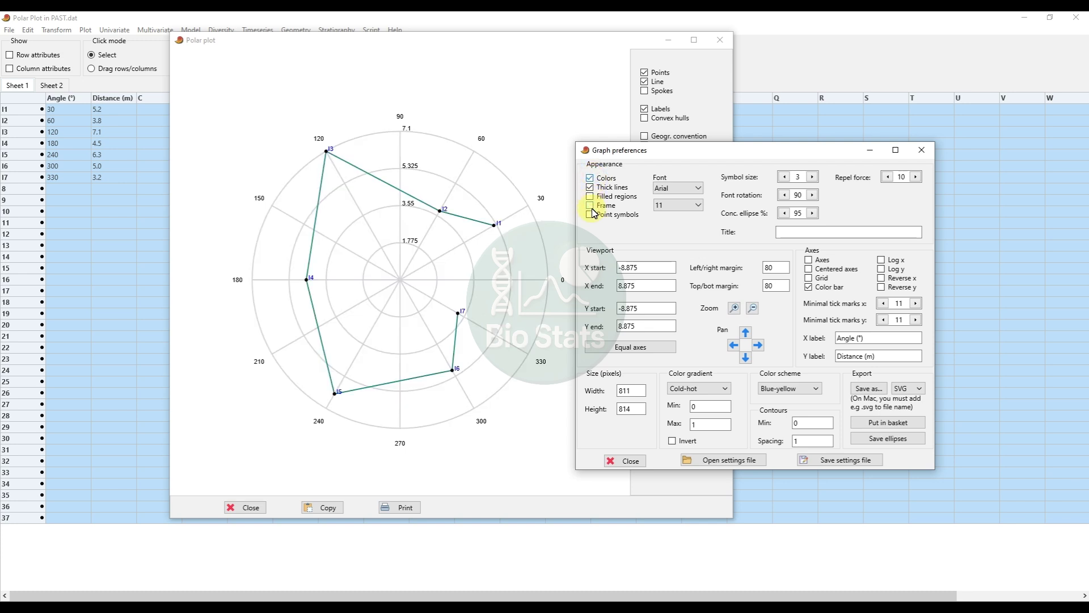
pyautogui.click(591, 197)
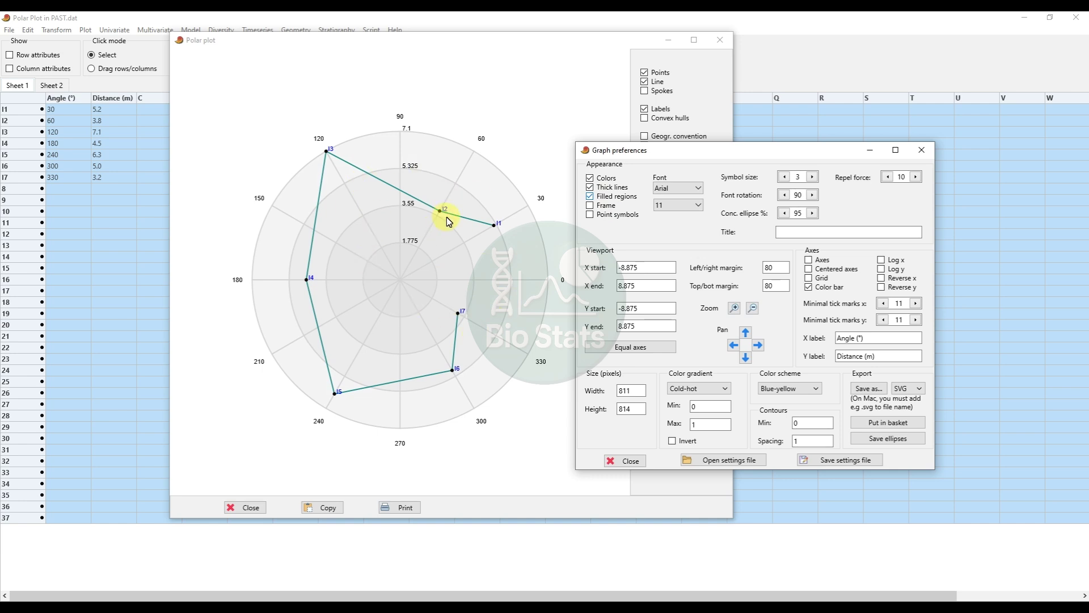
# Set the plot's font to Times New Roman at size 14 and the symbol size to 5.
pyautogui.click(702, 192)
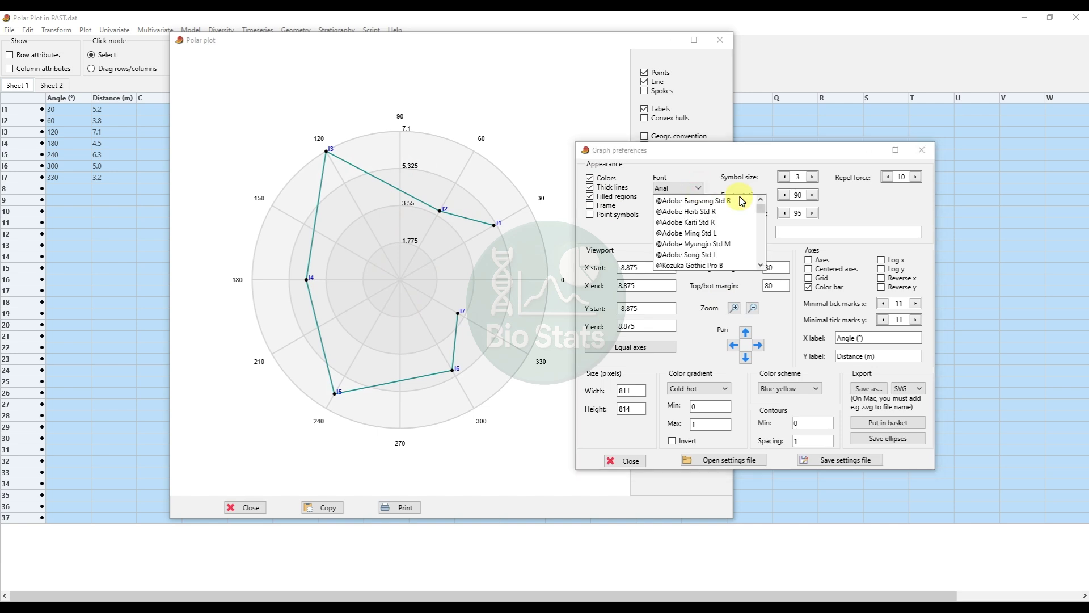
pyautogui.moveTo(759, 212); pyautogui.dragTo(758, 253)
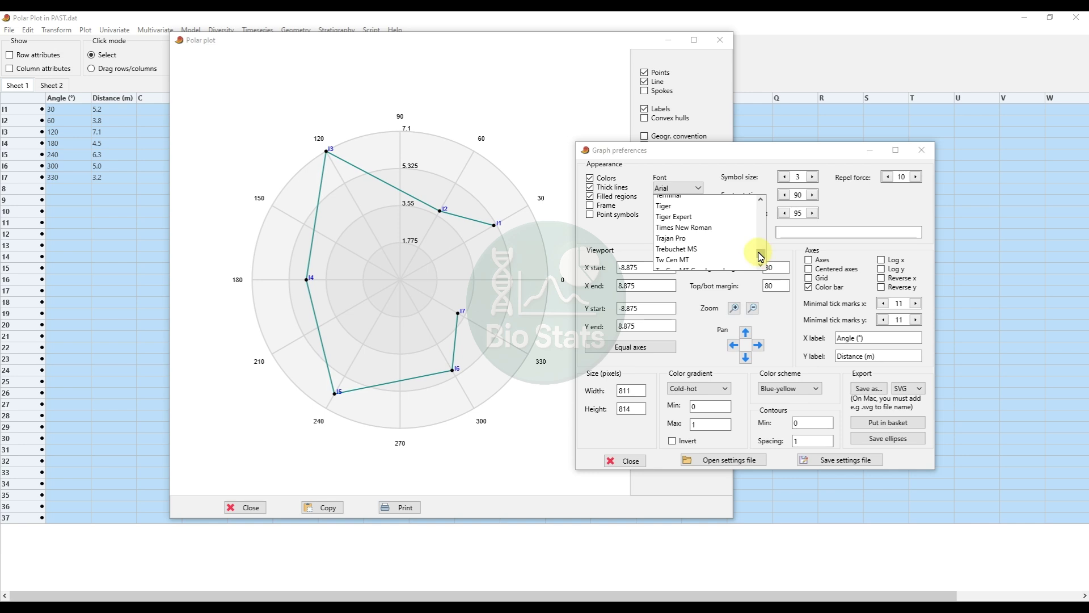
pyautogui.click(698, 226)
pyautogui.click(697, 205)
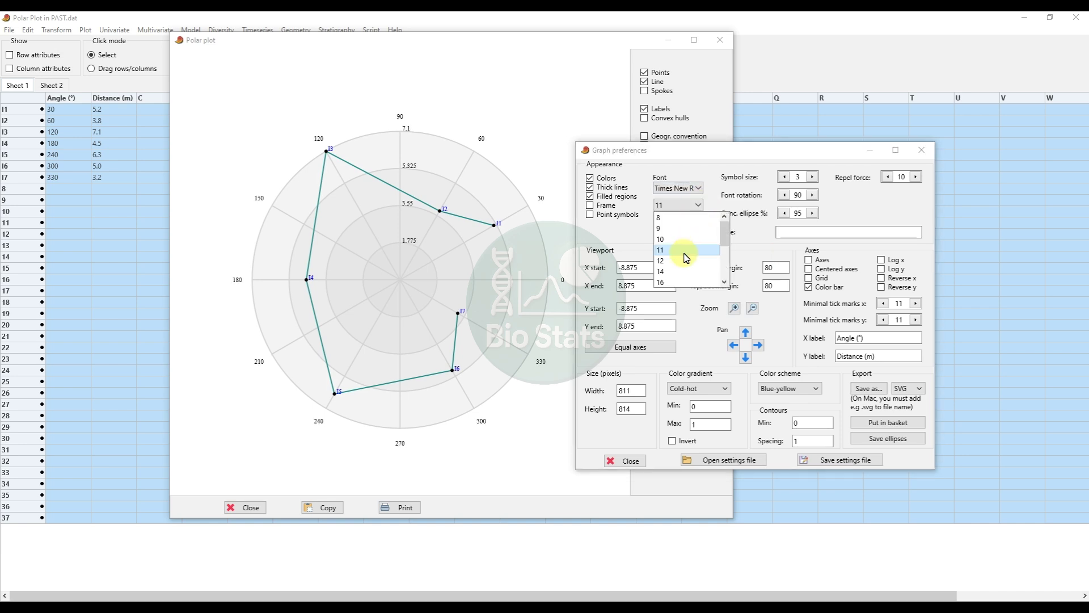
pyautogui.click(660, 274)
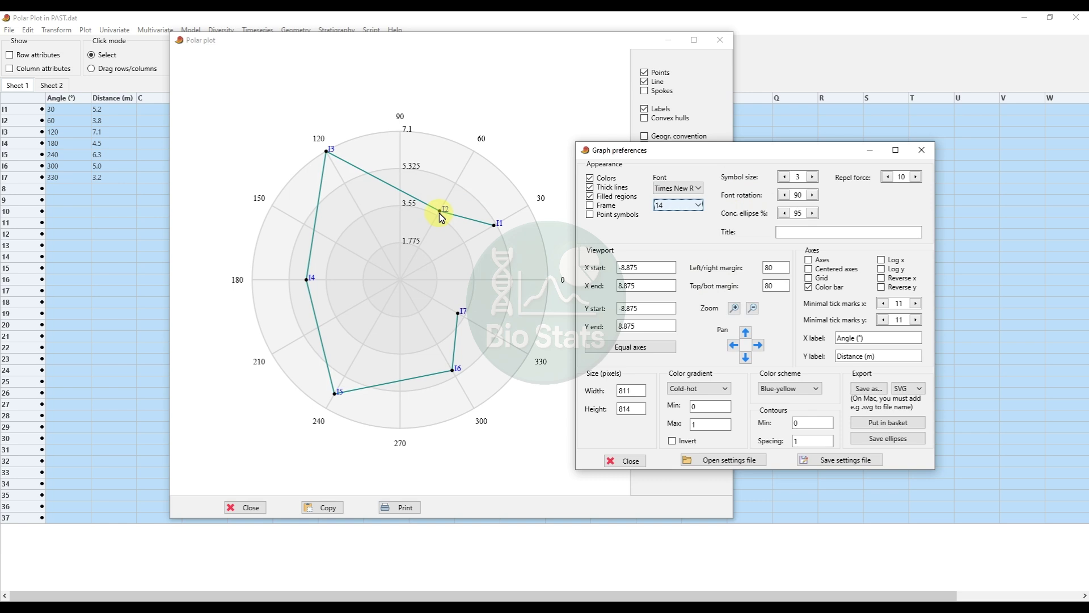
pyautogui.click(813, 177)
pyautogui.click(813, 177)
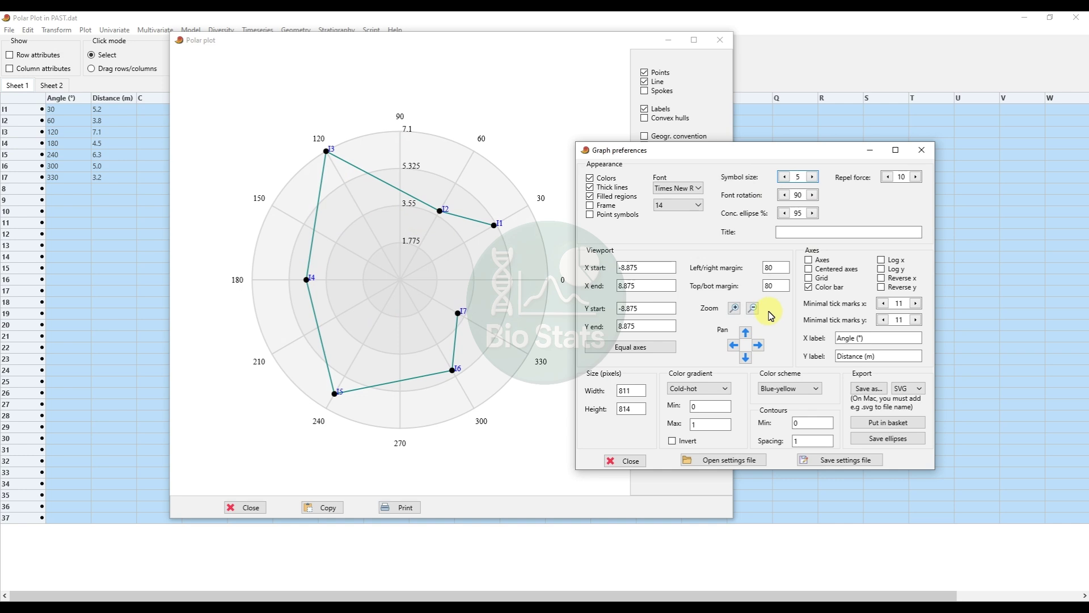
# Try the Primaries and Grays color schemes on the plot and return to Blue-yellow.
pyautogui.click(814, 389)
pyautogui.click(777, 419)
pyautogui.click(777, 422)
pyautogui.click(774, 391)
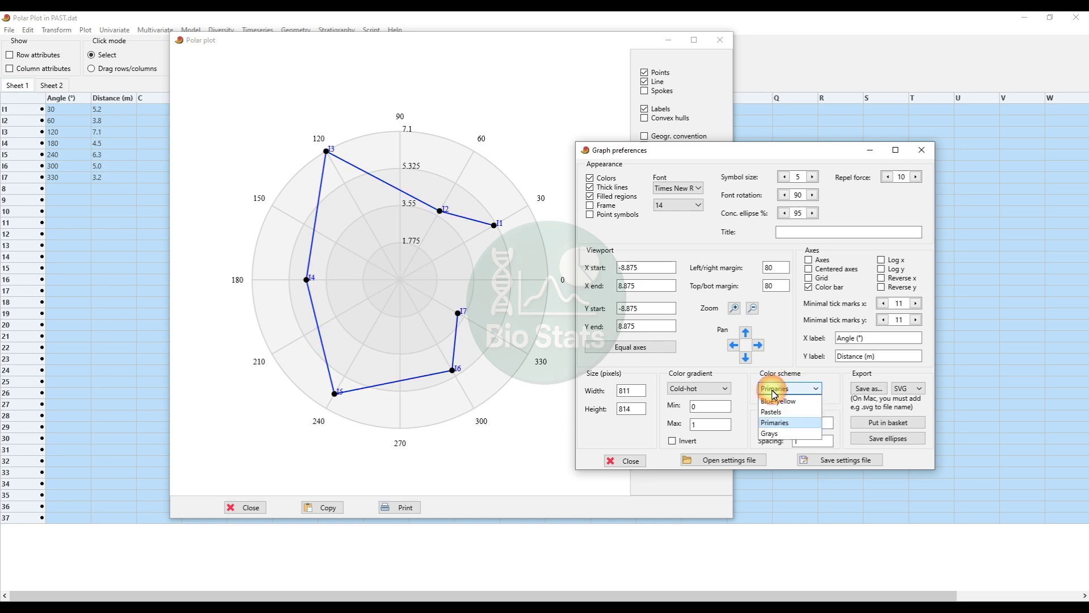
pyautogui.click(772, 434)
pyautogui.click(770, 389)
pyautogui.click(769, 423)
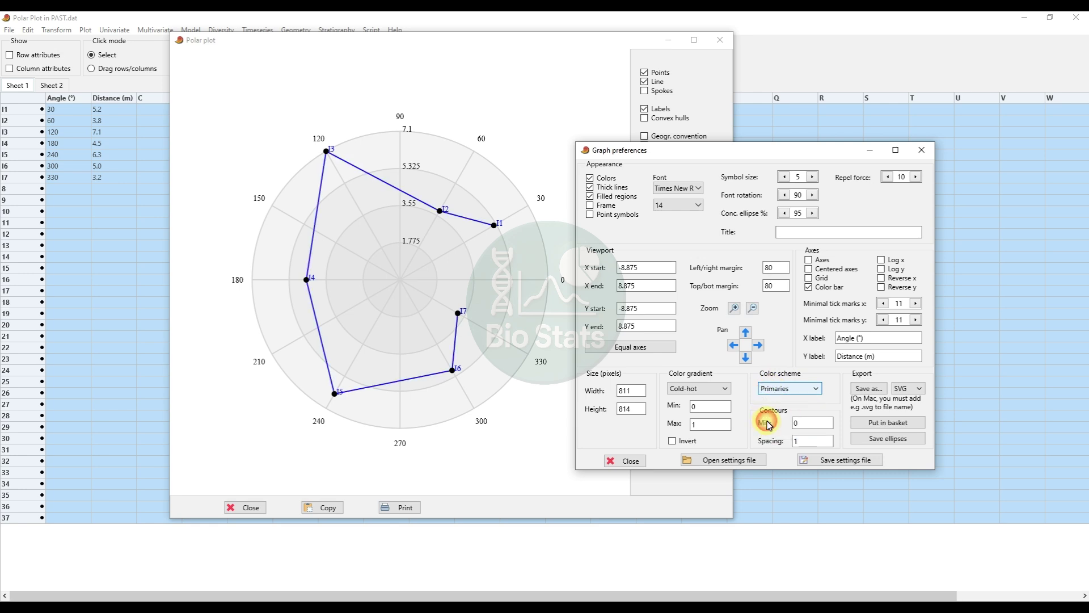
pyautogui.click(772, 389)
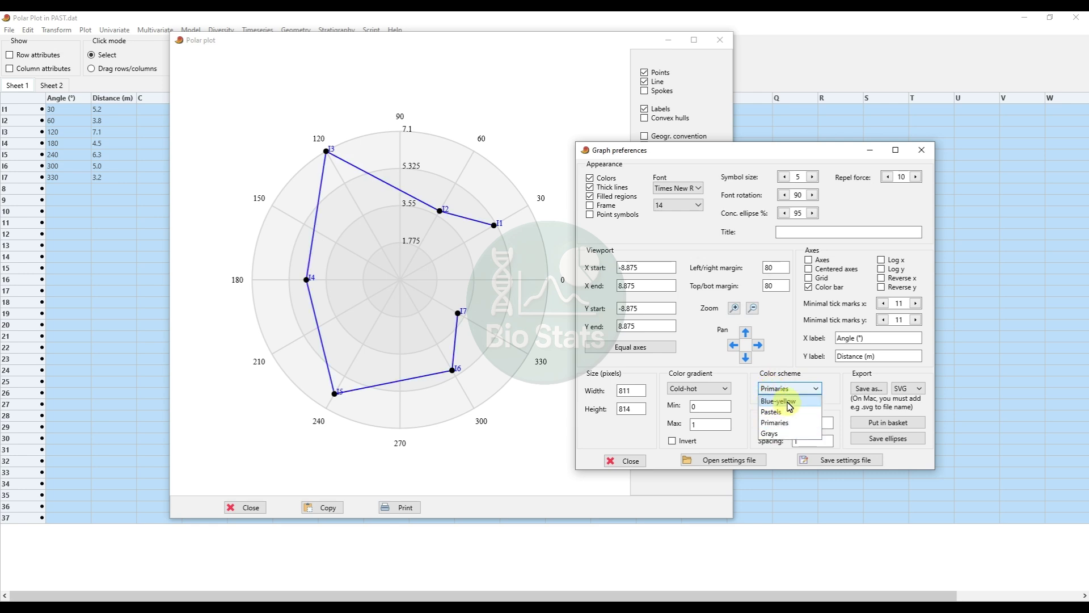
pyautogui.click(789, 403)
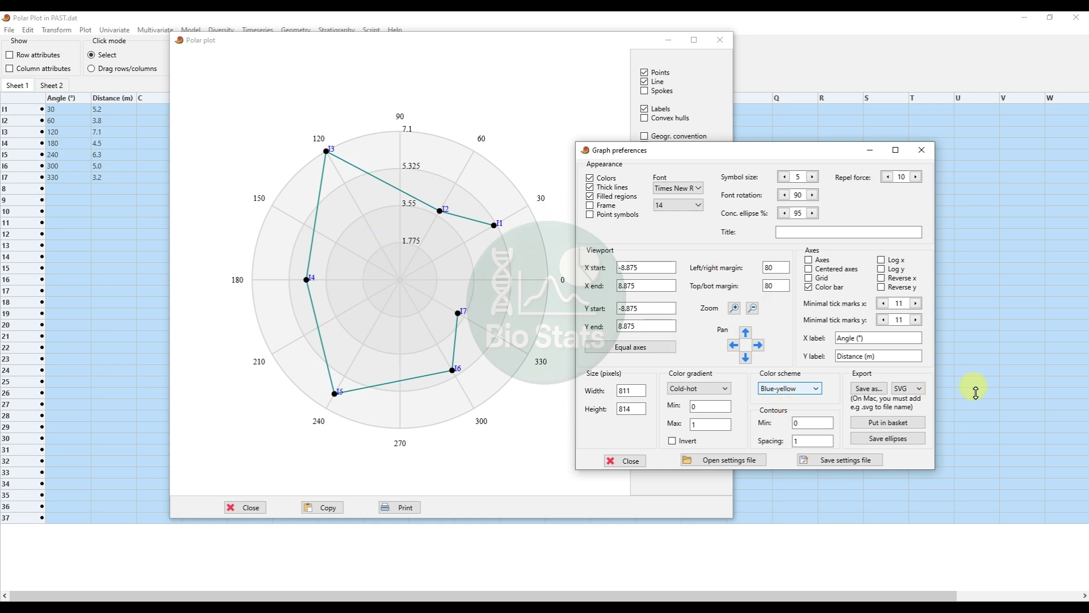
# Set the graph's export format to JPG and close the graph preferences.
pyautogui.click(920, 391)
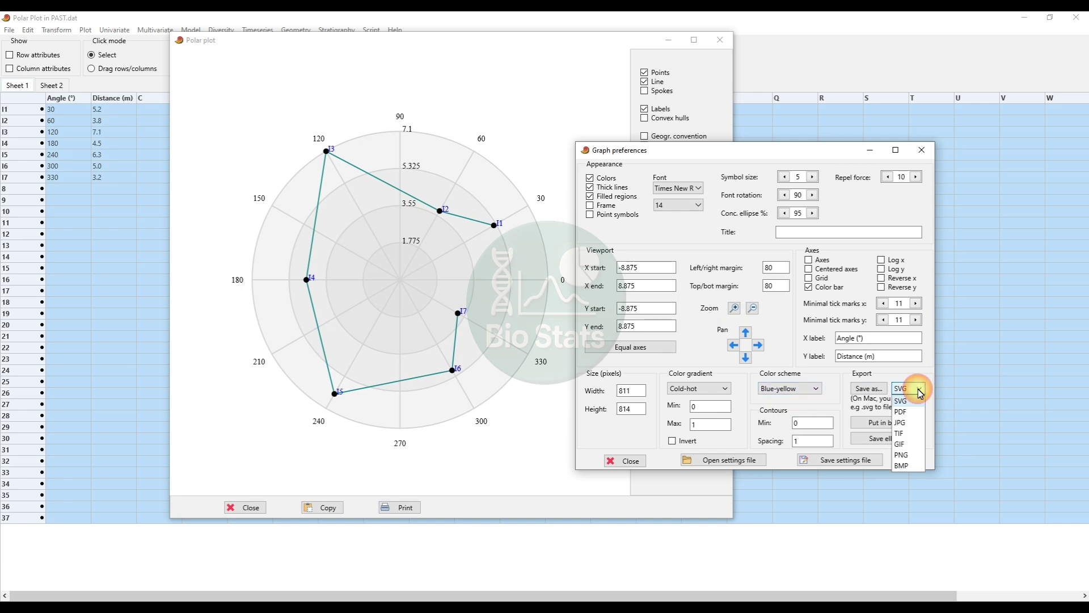
pyautogui.click(907, 423)
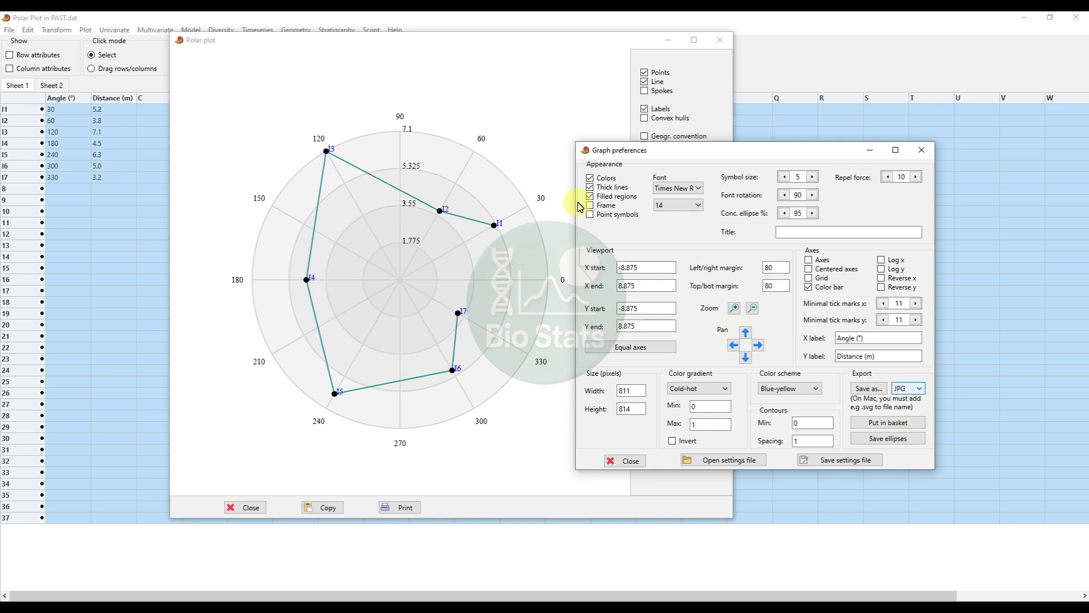
pyautogui.click(921, 150)
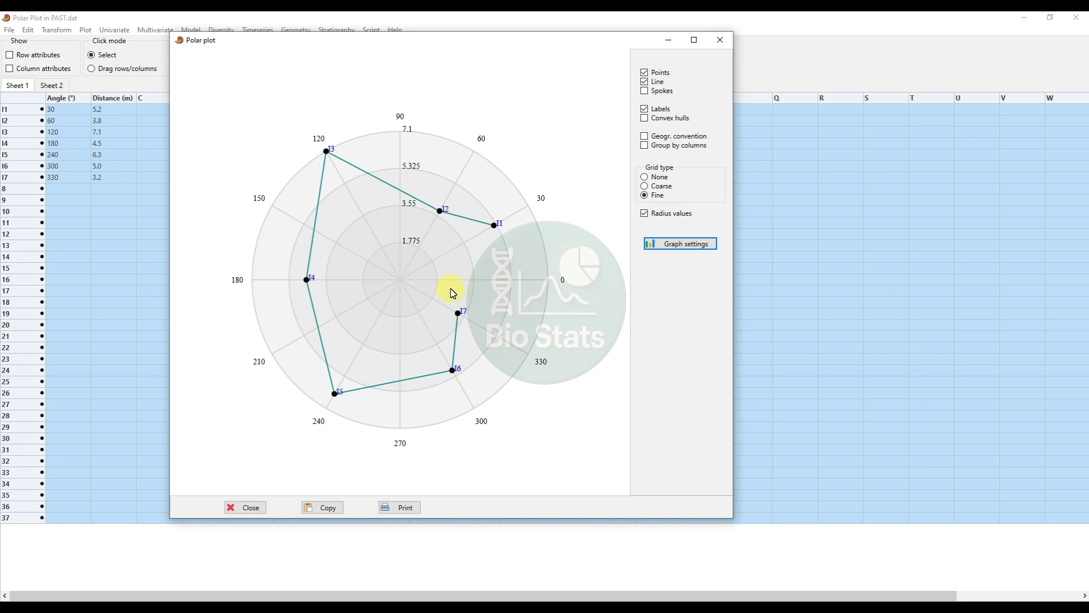